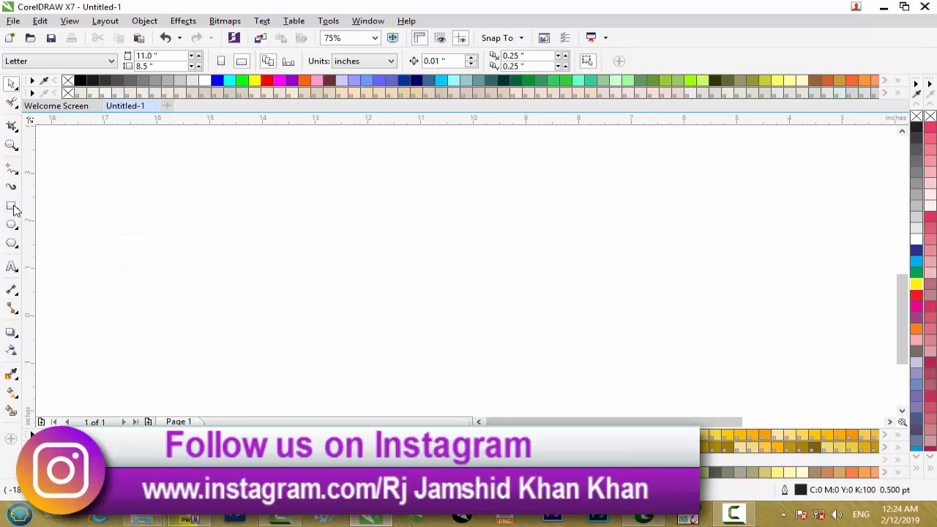
# Step: Draw a rectangle about 3.25 by 2.07 inches and fill it with yellow
pyautogui.moveTo(313, 215)
pyautogui.mouseDown()
pyautogui.moveTo(449, 318)
pyautogui.moveTo(483, 314)
pyautogui.mouseUp()
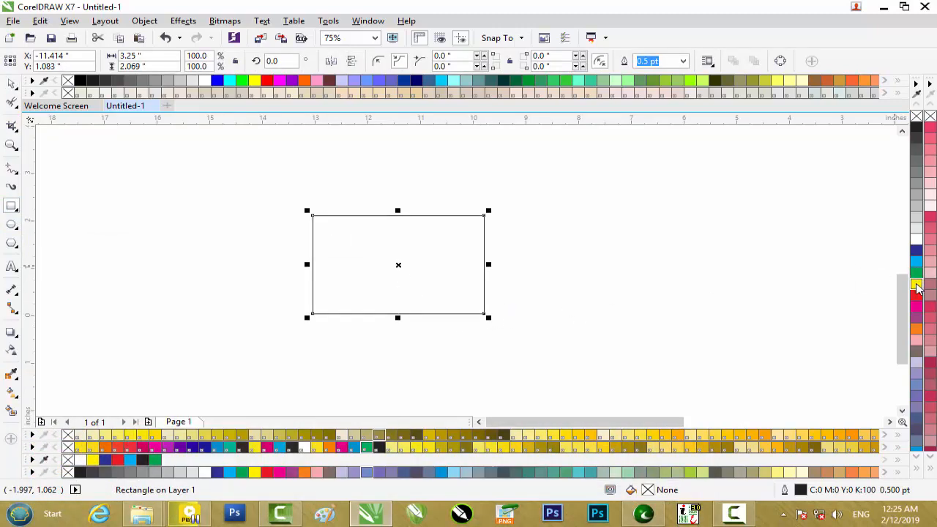
pyautogui.click(917, 286)
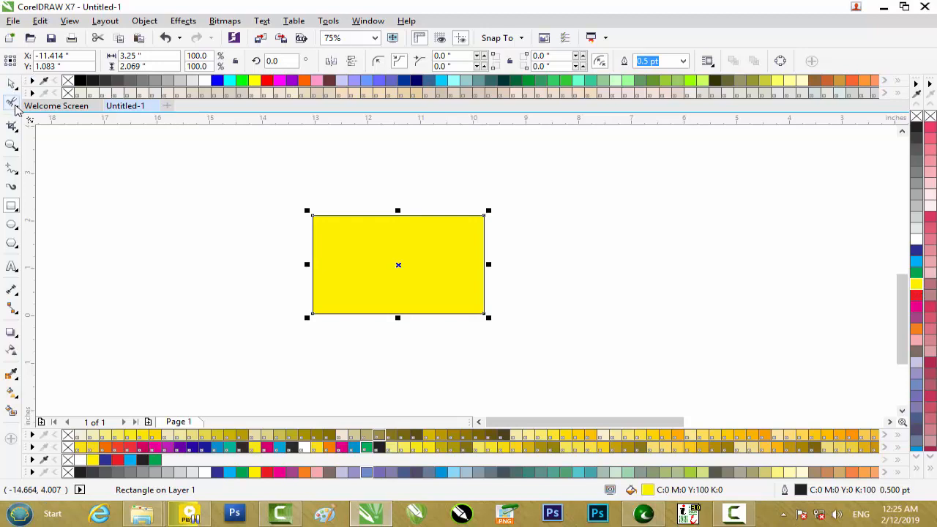
# Step: Set the Roughen brush to a 0.09 inch nib, a spike frequency of 4 and a dryout of 4
pyautogui.click(15, 104)
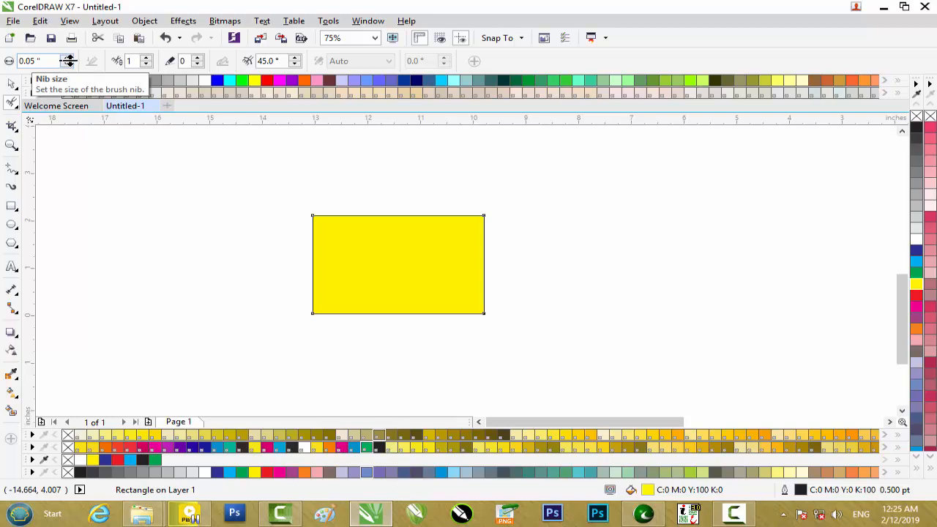
pyautogui.click(67, 59)
pyautogui.click(67, 59)
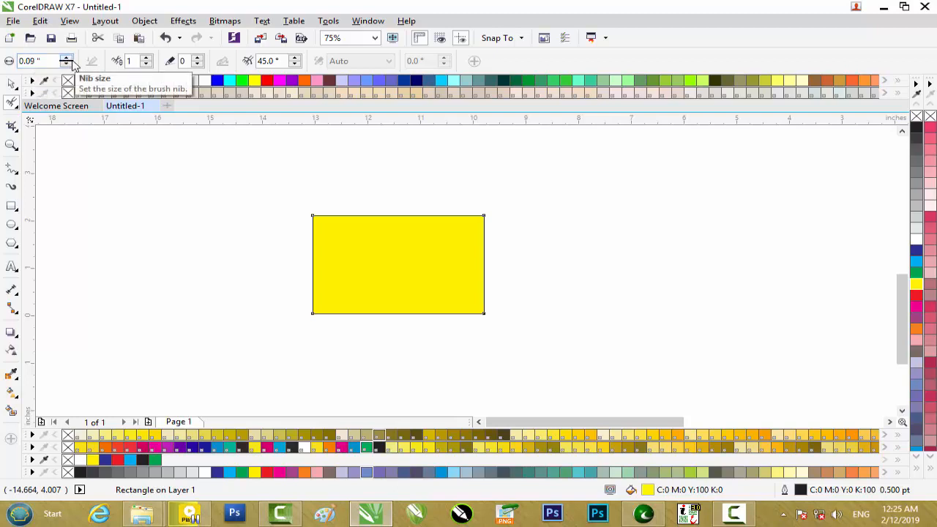
pyautogui.click(148, 58)
pyautogui.click(147, 58)
pyautogui.click(148, 58)
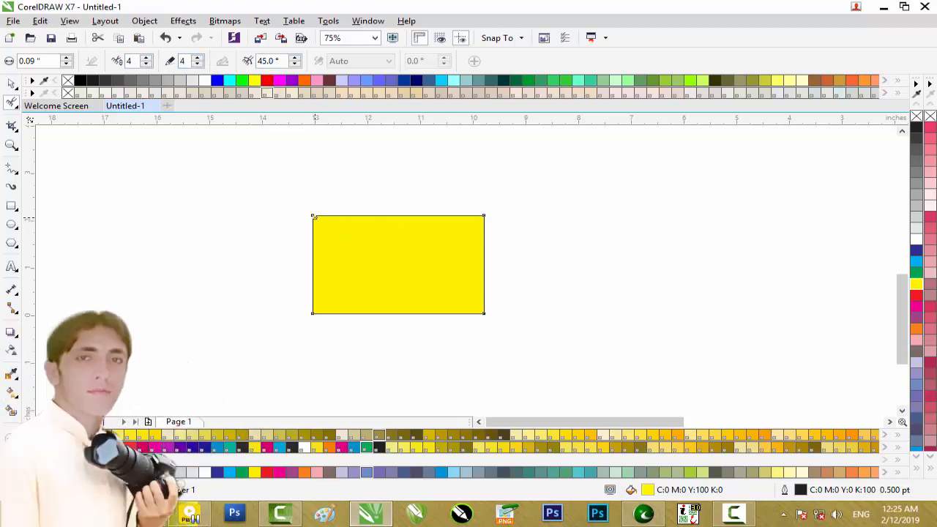
# Step: Roughen the yellow rectangle's outline along its left, bottom, right and top edges
pyautogui.scroll(1, 309, 218)
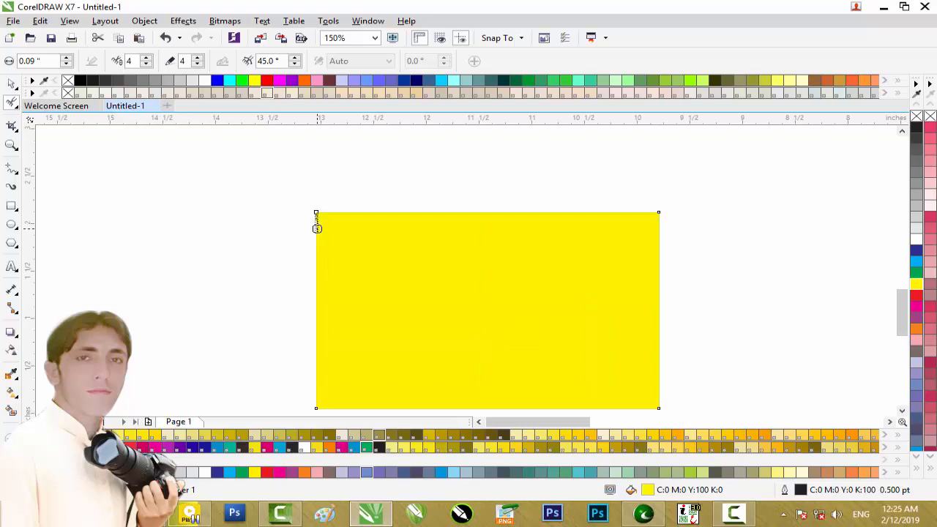
pyautogui.moveTo(317, 243)
pyautogui.mouseDown()
pyautogui.moveTo(314, 408)
pyautogui.moveTo(555, 404)
pyautogui.mouseUp()
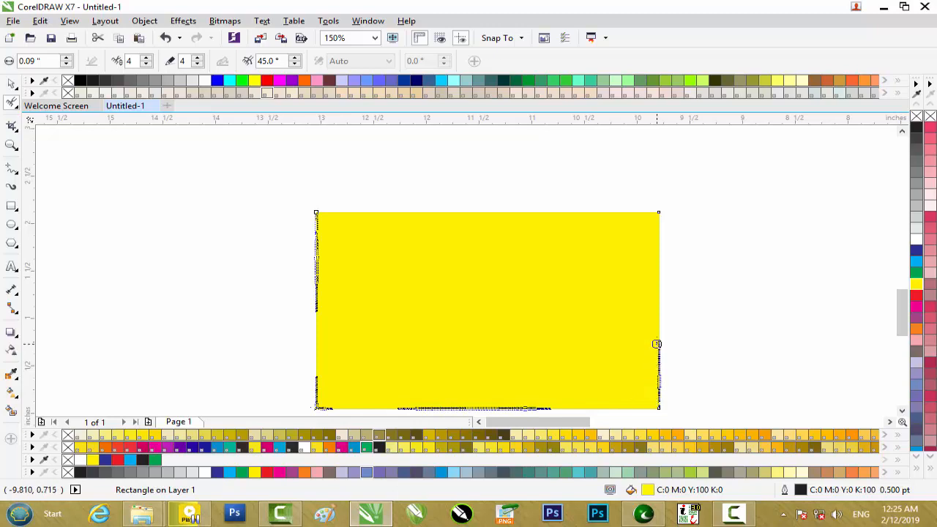
pyautogui.moveTo(653, 209); pyautogui.dragTo(508, 213)
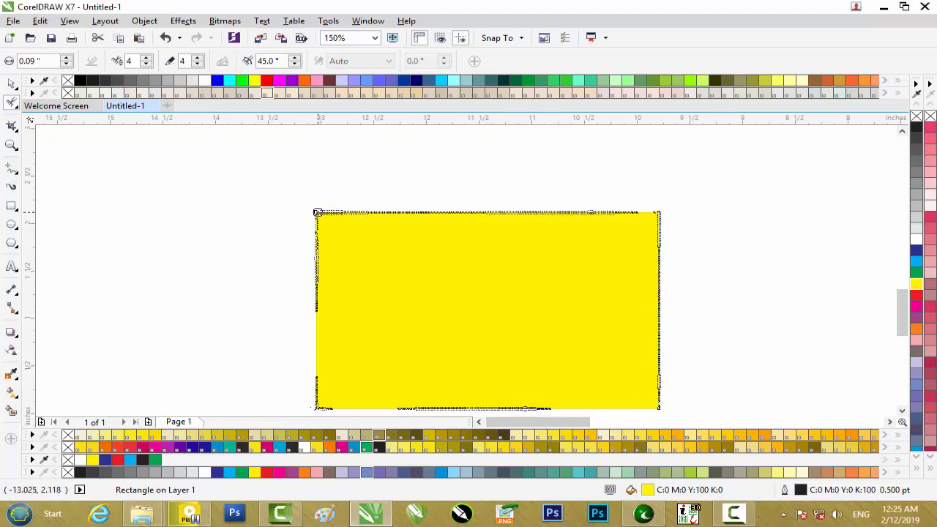
pyautogui.scroll(3, 429, 263)
pyautogui.scroll(-3, 195, 163)
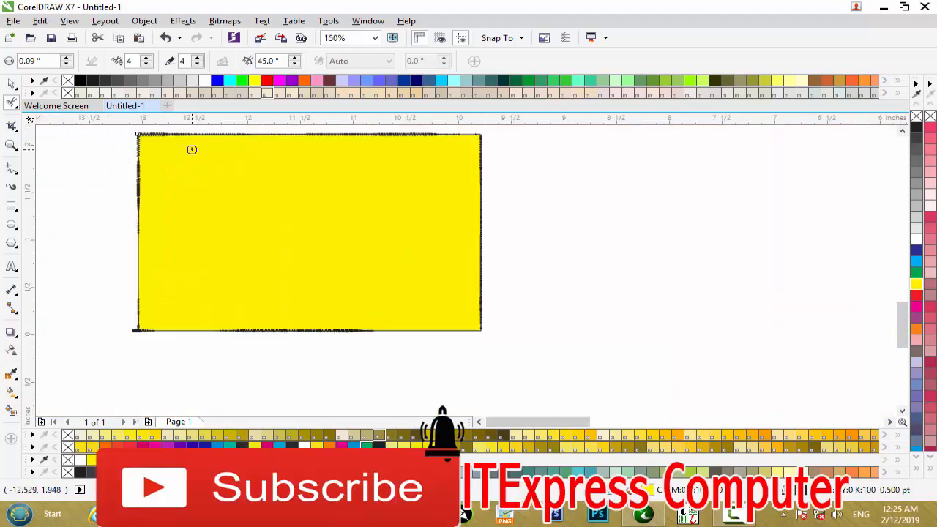
# Step: Brush over the rectangle's top edge again with the Roughen tool and examine the spikes up close
pyautogui.scroll(4, 192, 149)
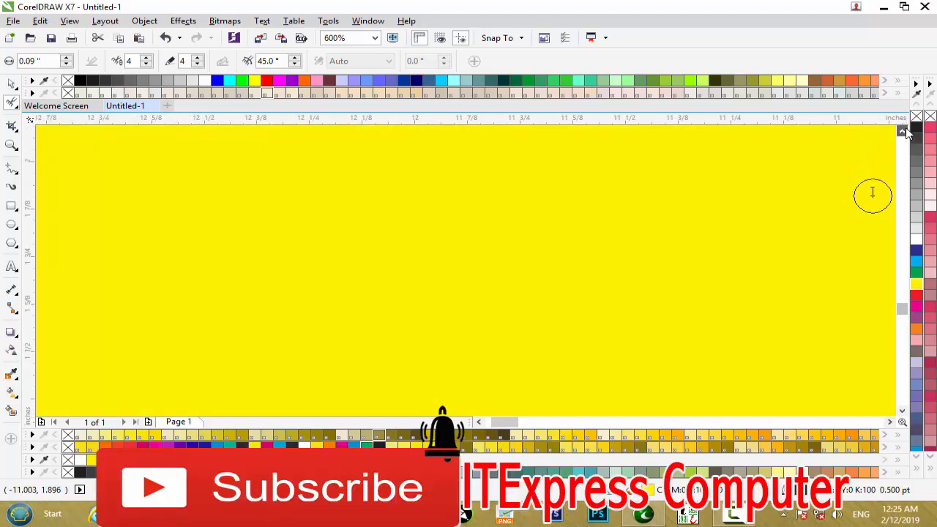
pyautogui.click(901, 130)
pyautogui.moveTo(606, 261)
pyautogui.mouseDown()
pyautogui.moveTo(109, 268)
pyautogui.moveTo(409, 254)
pyautogui.mouseUp()
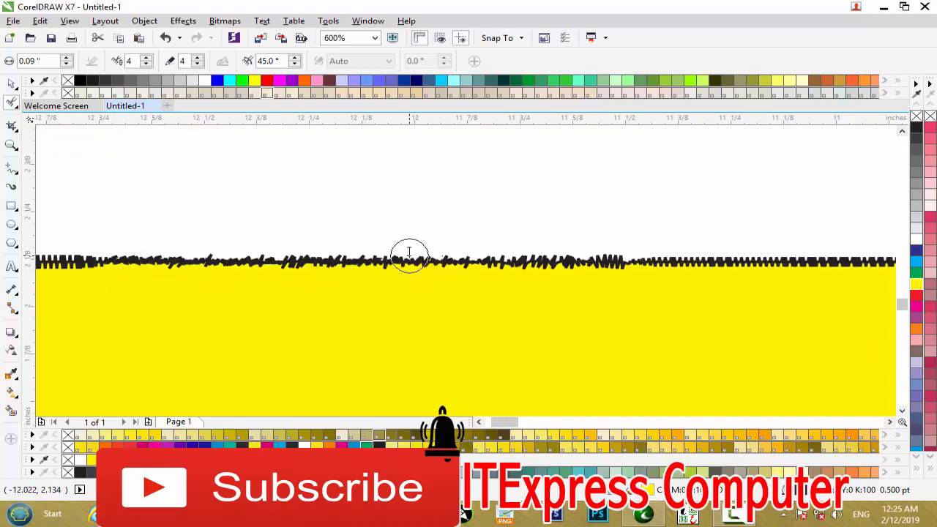
pyautogui.scroll(-4, 409, 254)
pyautogui.scroll(6, 408, 255)
pyautogui.scroll(-3, 316, 249)
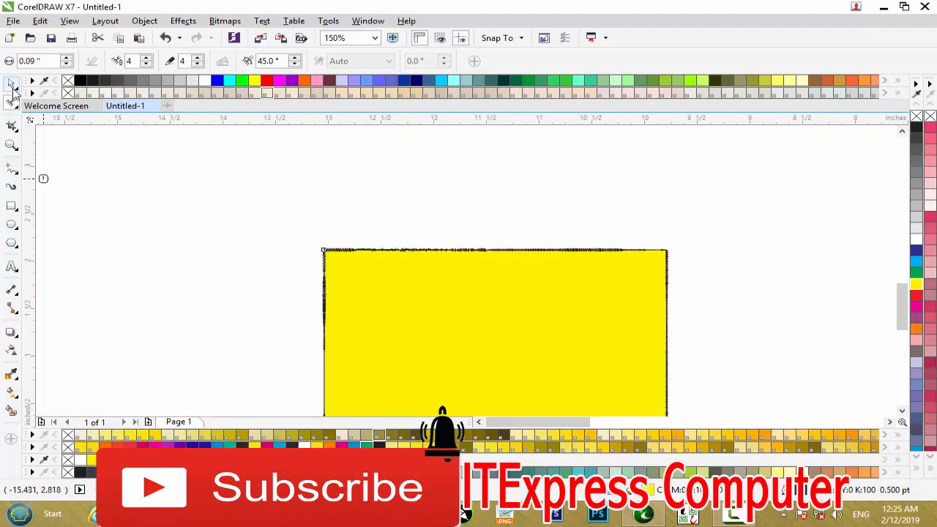
# Step: Delete the roughened yellow rectangle from the drawing area
pyautogui.click(12, 86)
pyautogui.moveTo(251, 223); pyautogui.dragTo(690, 388)
pyautogui.press('Delete')
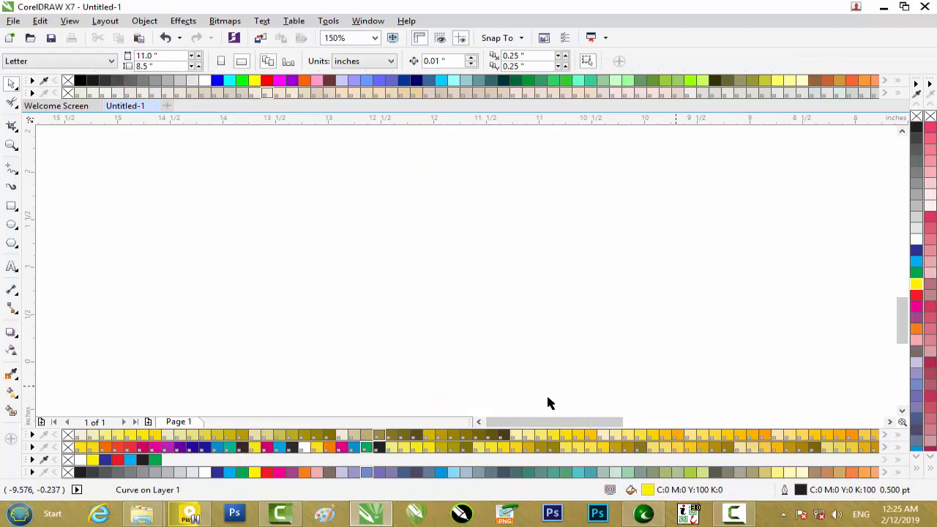
# Step: Draw an ellipse about 1.15 by 1.14 inches and fill it with cyan
pyautogui.click(12, 221)
pyautogui.moveTo(373, 222); pyautogui.dragTo(495, 331)
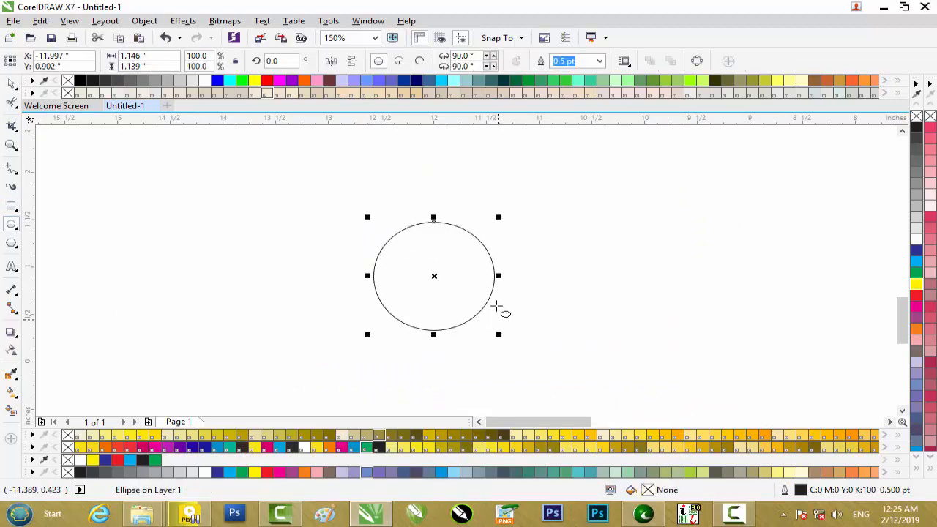
pyautogui.click(915, 261)
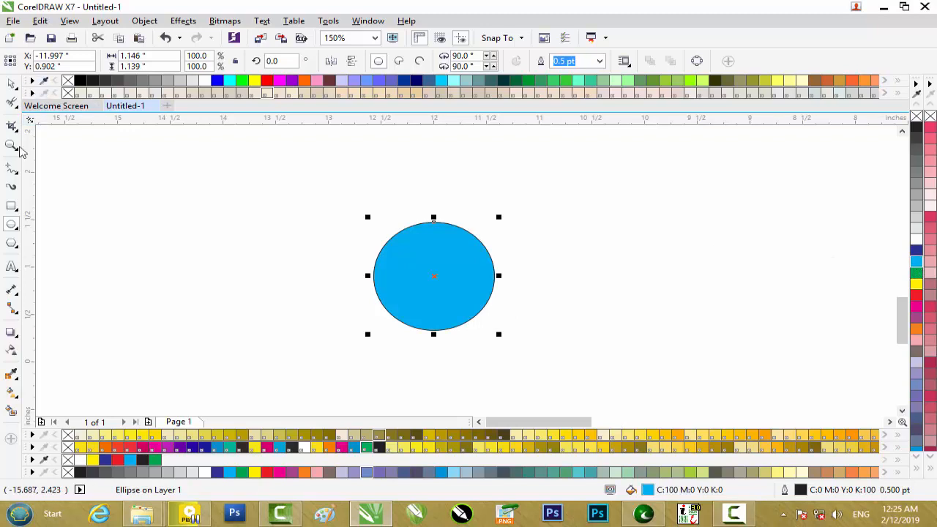
# Step: Set the Roughen brush to a 0.83 inch nib, spike frequency 1, dryout 5 and a 30 degree tilt
pyautogui.click(17, 104)
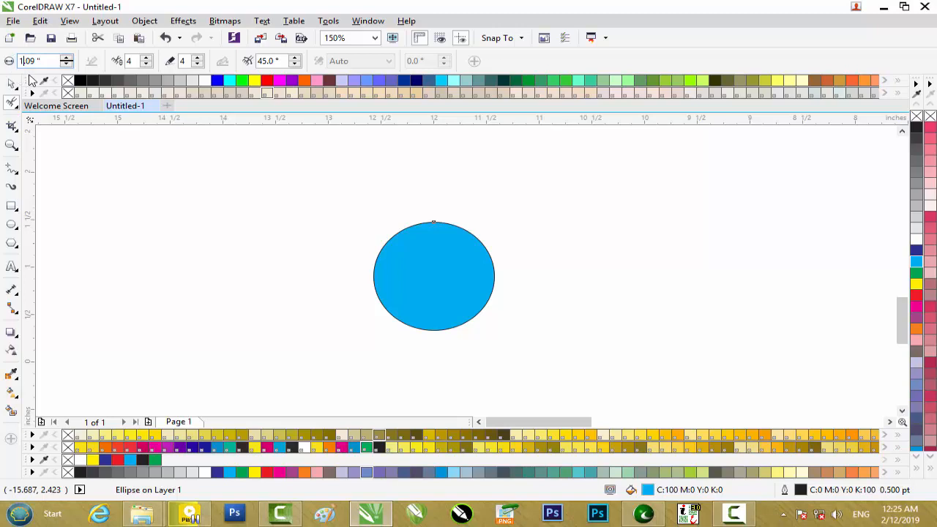
pyautogui.press('BackSpace')
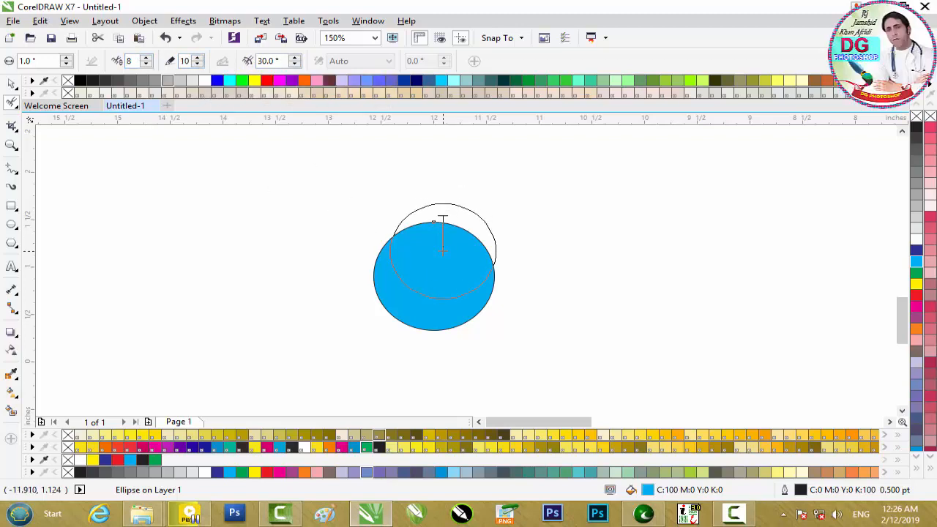
pyautogui.scroll(2, 443, 228)
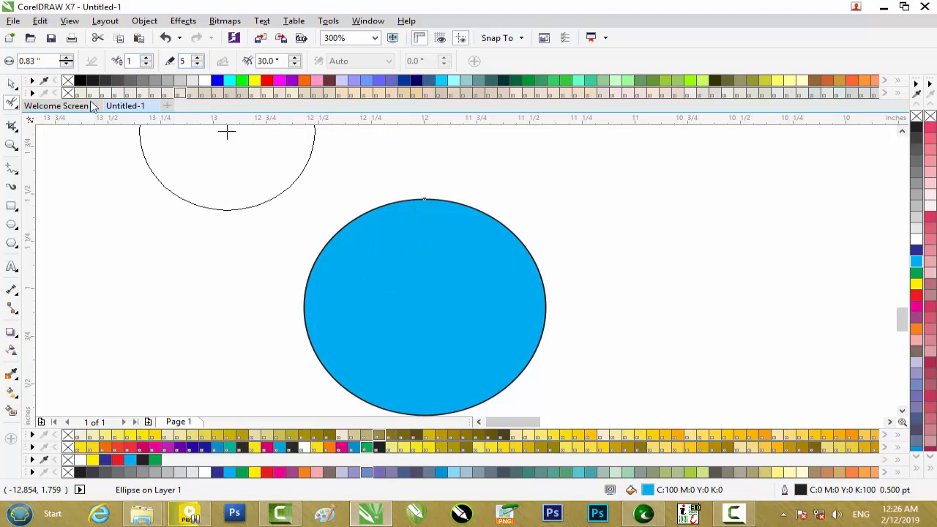
# Step: Roughen the cyan ellipse with large spikes on its upper left, right and bottom sides
pyautogui.moveTo(359, 229); pyautogui.dragTo(322, 282)
pyautogui.click(544, 281)
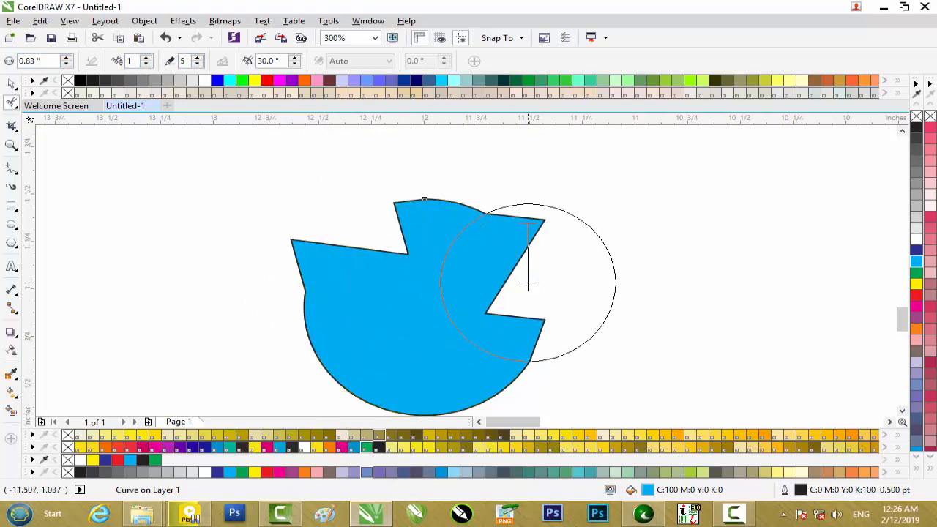
pyautogui.click(419, 355)
pyautogui.scroll(-2, 470, 282)
pyautogui.scroll(1, 470, 282)
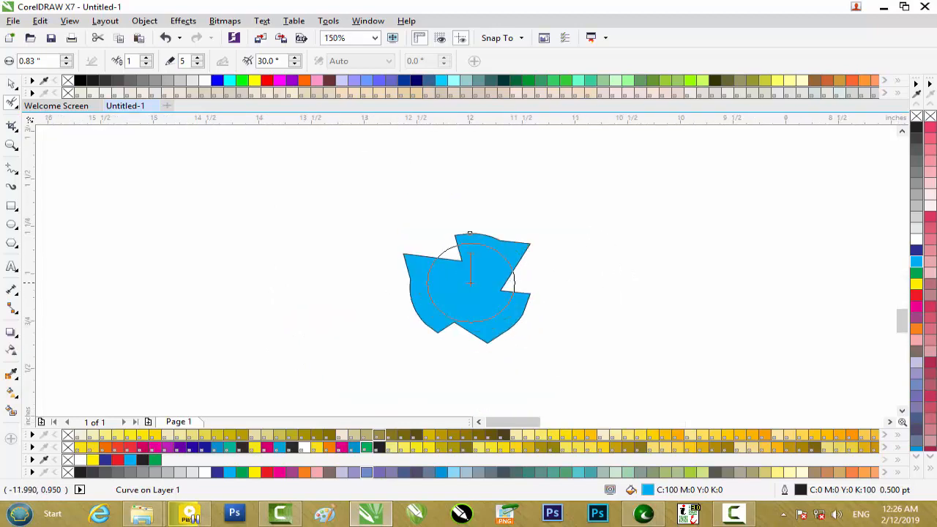
pyautogui.scroll(1, 470, 282)
# Step: Delete the roughened cyan shape from the drawing area
pyautogui.click(12, 83)
pyautogui.click(159, 183)
pyautogui.moveTo(439, 265); pyautogui.dragTo(387, 242)
pyautogui.press('Delete')
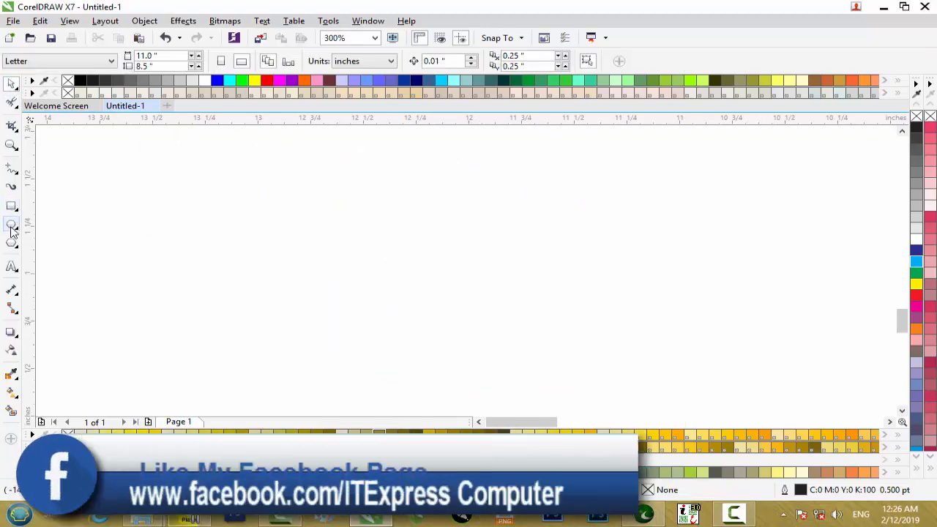
# Step: Draw a new rectangle about 0.93 by 0.63 inches
pyautogui.click(12, 205)
pyautogui.moveTo(289, 204); pyautogui.dragTo(486, 322)
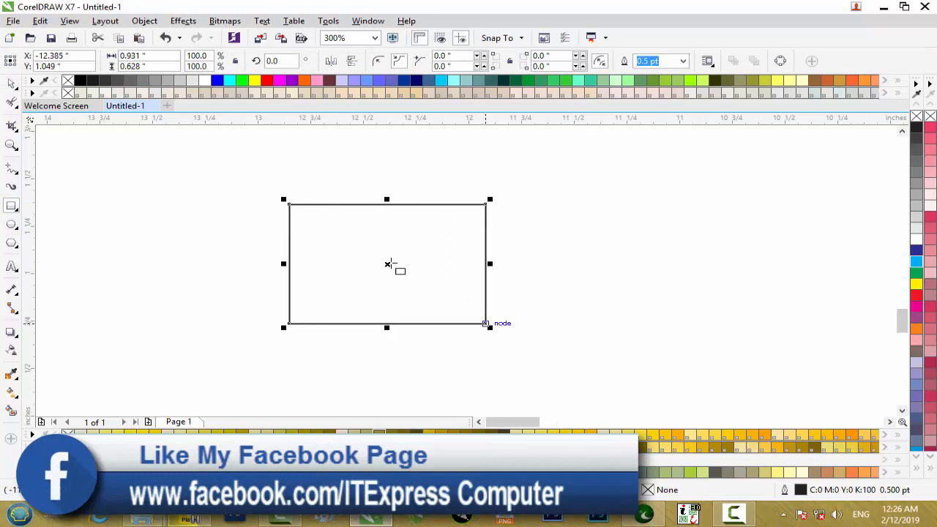
# Step: Reduce the Roughen brush's nib size to 0.15 inches for the new rectangle
pyautogui.click(11, 103)
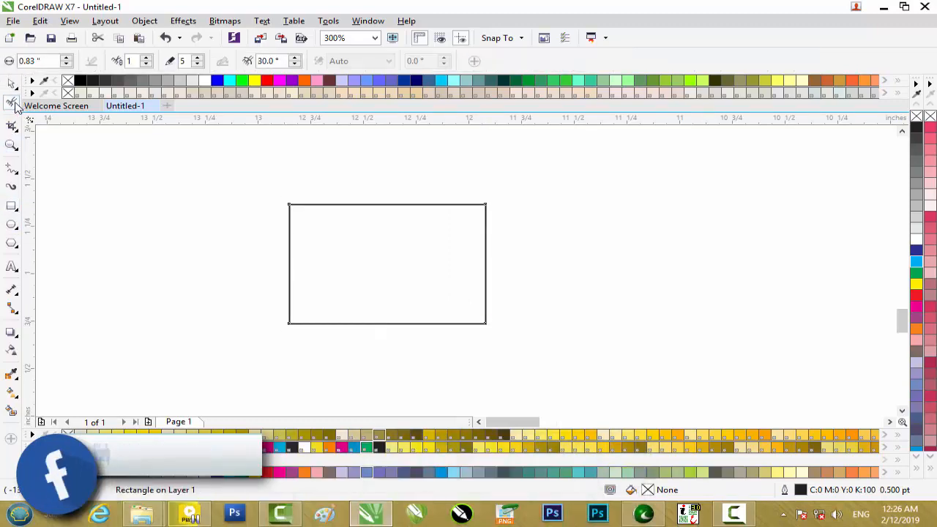
pyautogui.click(67, 66)
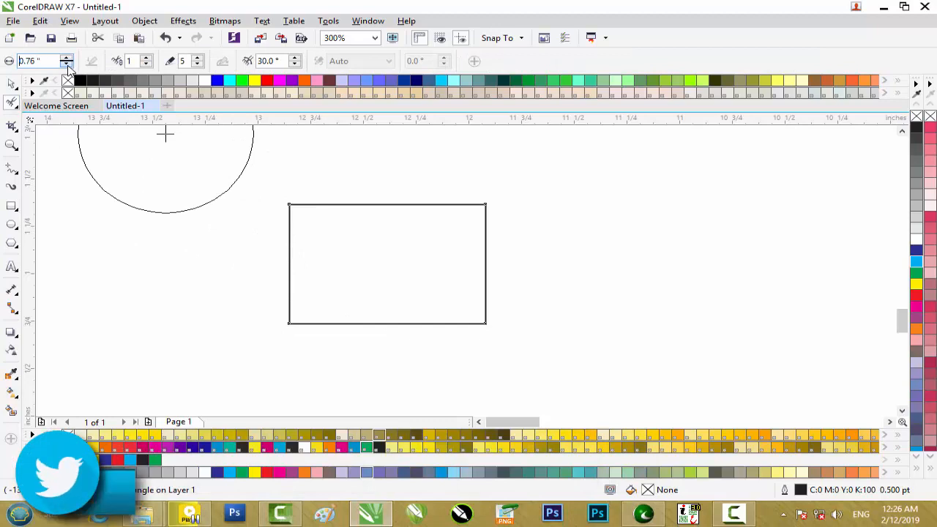
pyautogui.click(67, 65)
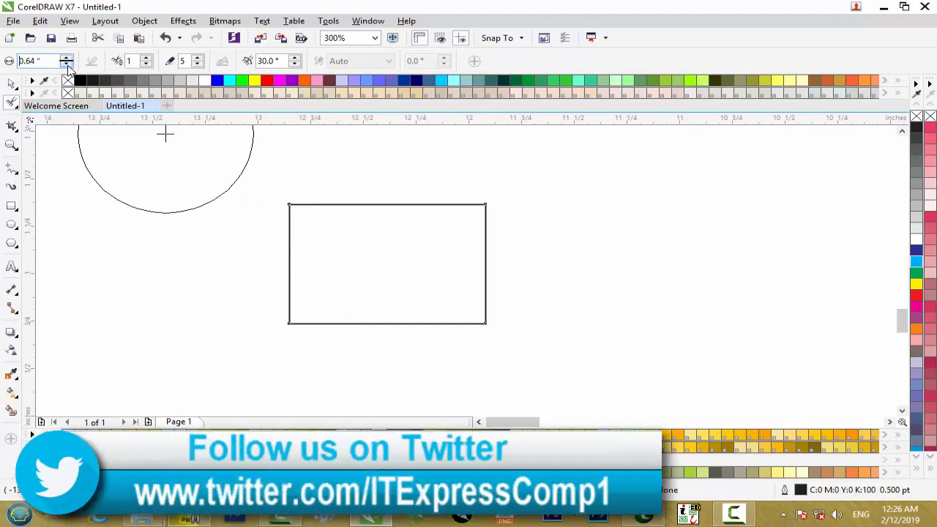
pyautogui.click(67, 65)
pyautogui.click(67, 66)
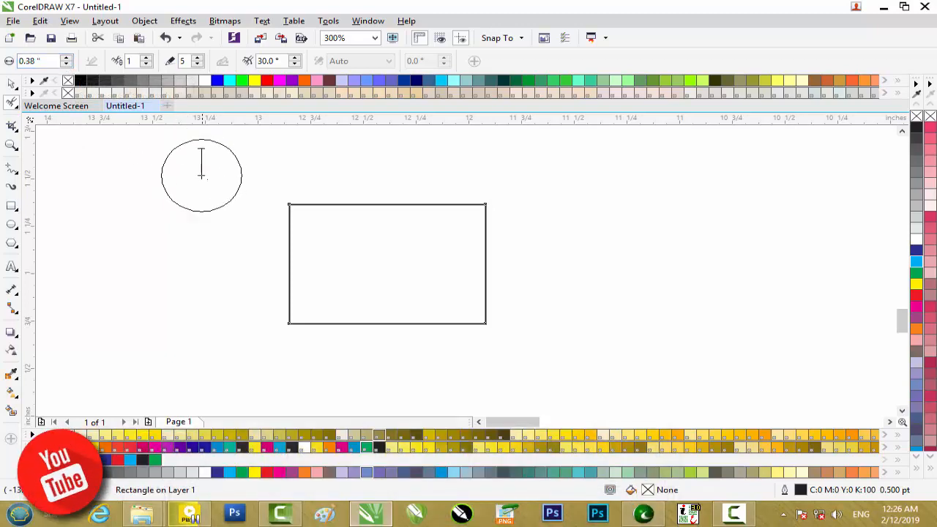
pyautogui.click(66, 65)
pyautogui.click(67, 65)
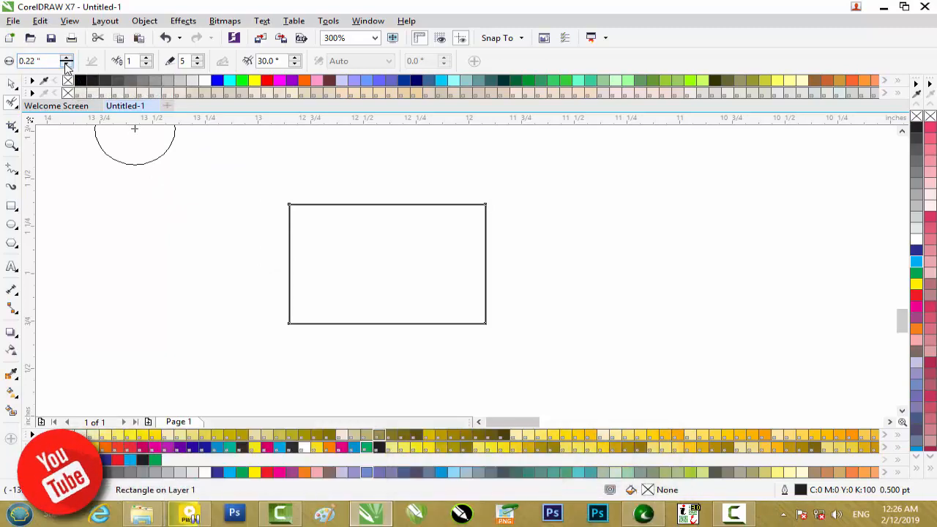
pyautogui.click(67, 65)
pyautogui.click(67, 65)
pyautogui.click(67, 66)
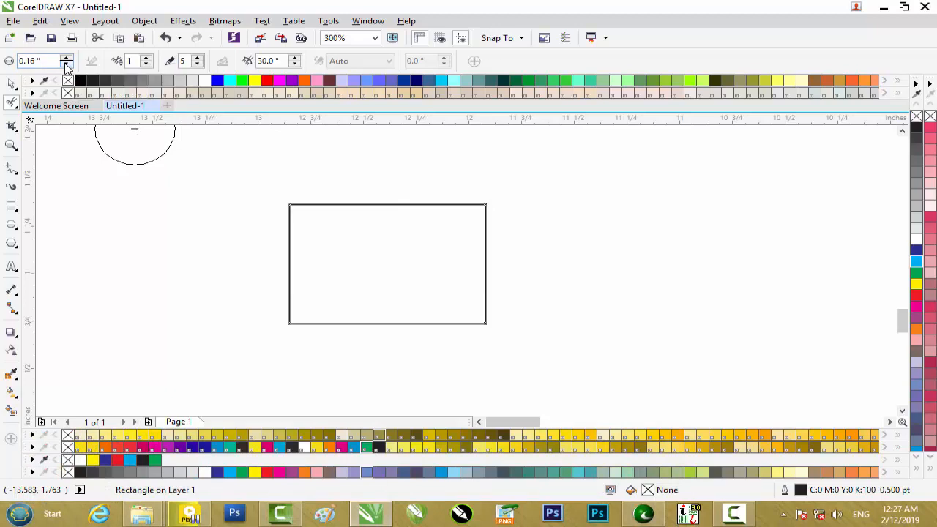
pyautogui.click(67, 65)
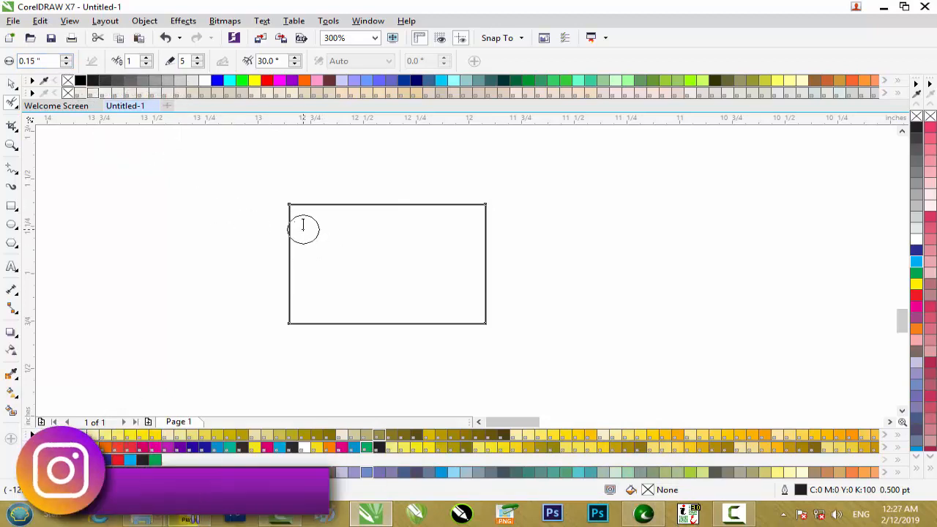
# Step: Roughen all four sides of the rectangle into a zigzag outline and fill the shape with red
pyautogui.moveTo(293, 203)
pyautogui.mouseDown()
pyautogui.moveTo(289, 315)
pyautogui.moveTo(488, 324)
pyautogui.moveTo(489, 213)
pyautogui.moveTo(460, 199)
pyautogui.moveTo(276, 206)
pyautogui.mouseUp()
pyautogui.scroll(2, 513, 263)
pyautogui.scroll(-1, 468, 260)
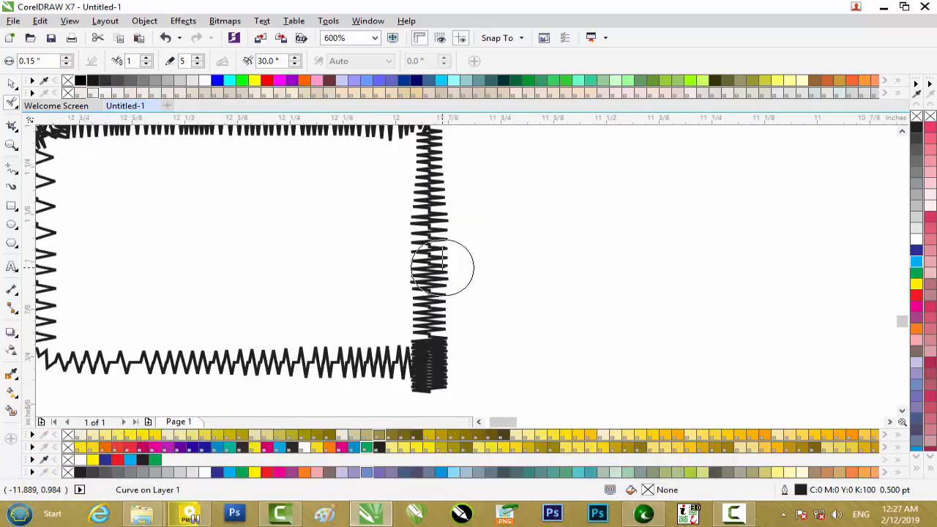
pyautogui.scroll(-1, 441, 267)
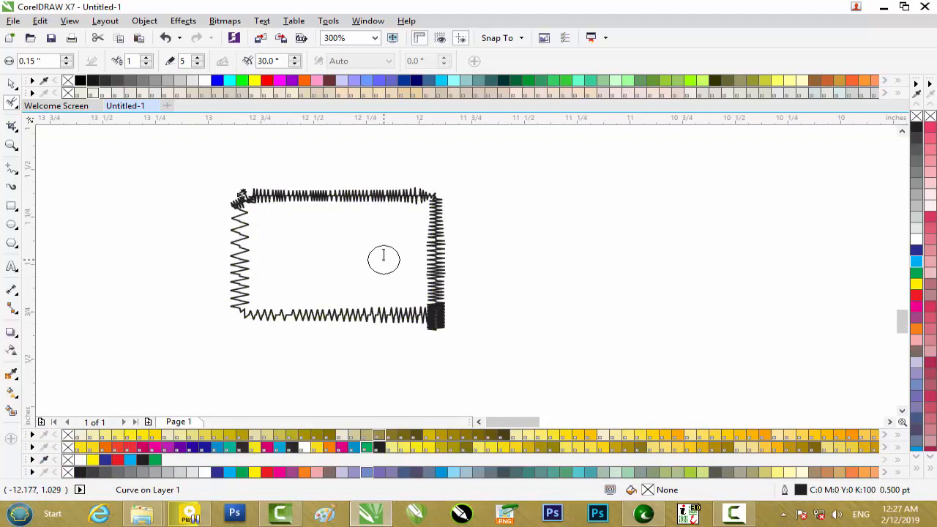
pyautogui.click(916, 295)
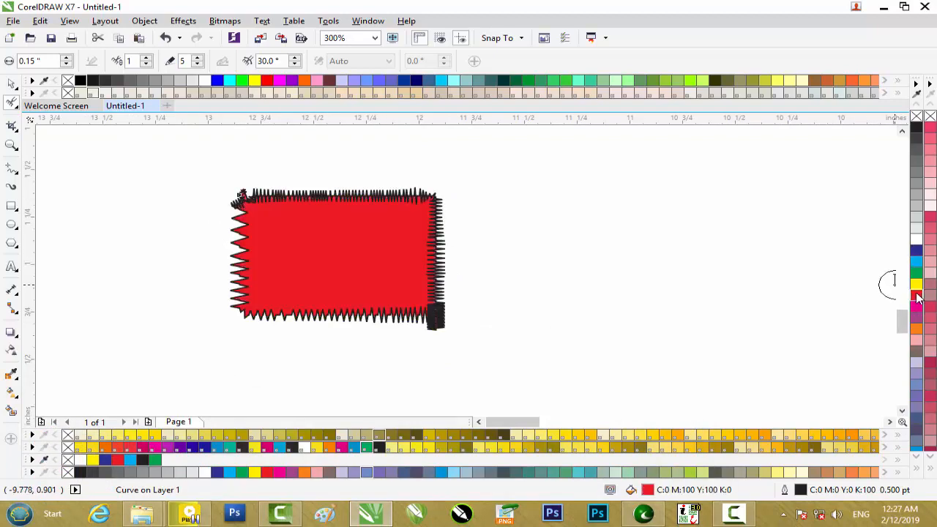
pyautogui.click(12, 85)
pyautogui.click(11, 103)
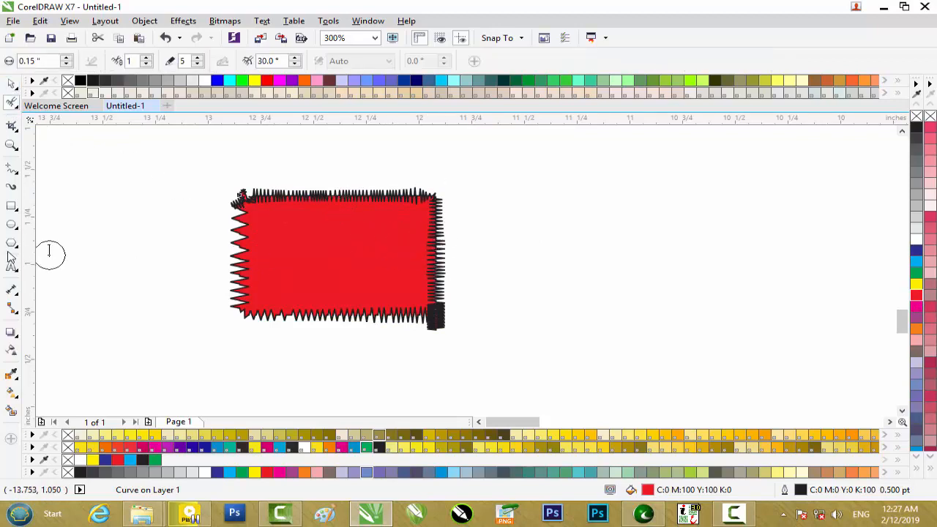
# Step: Draw an ellipse about 0.83 by 0.72 inches to the right of the red rectangle and roughen its whole outline
pyautogui.click(12, 224)
pyautogui.moveTo(517, 196); pyautogui.dragTo(702, 340)
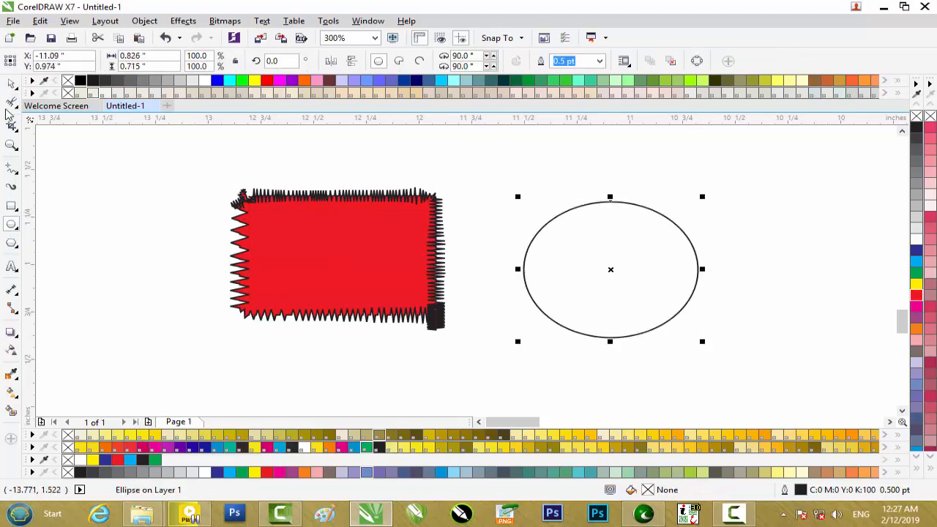
pyautogui.click(15, 103)
pyautogui.moveTo(590, 202)
pyautogui.mouseDown()
pyautogui.moveTo(549, 223)
pyautogui.moveTo(531, 248)
pyautogui.moveTo(529, 286)
pyautogui.moveTo(544, 312)
pyautogui.moveTo(628, 328)
pyautogui.moveTo(659, 314)
pyautogui.moveTo(693, 283)
pyautogui.moveTo(683, 233)
pyautogui.moveTo(636, 209)
pyautogui.moveTo(590, 206)
pyautogui.mouseUp()
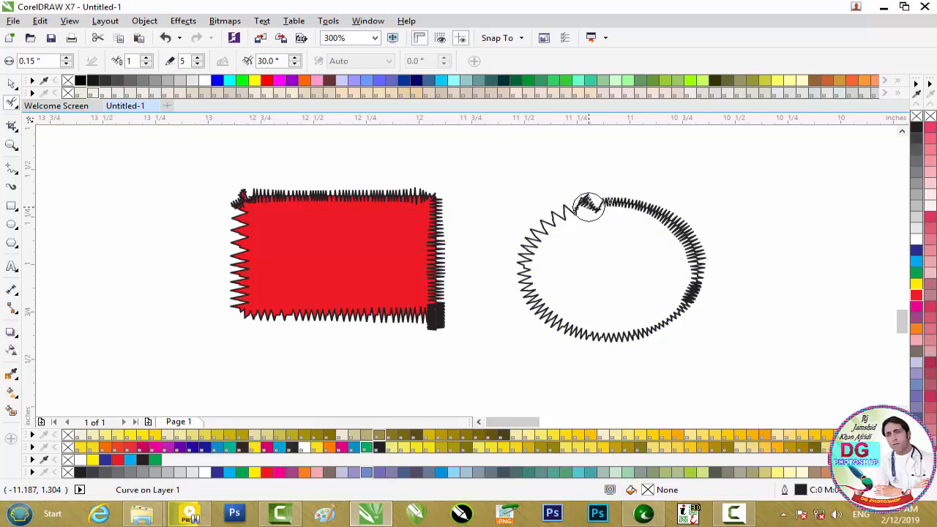
# Step: Fill the roughened ellipse with blue (C:100 M:100 Y:0 K:0) and color its zigzag outline yellow (C:0 M:0 Y:100 K:0)
pyautogui.scroll(1, 607, 209)
pyautogui.scroll(1, 606, 209)
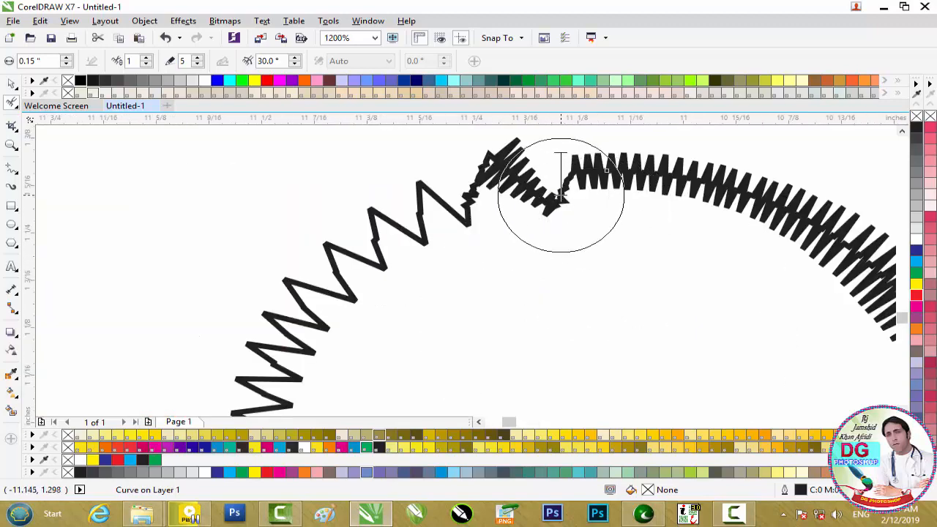
pyautogui.scroll(-1, 560, 196)
pyautogui.scroll(-1, 565, 205)
pyautogui.scroll(2, 578, 215)
pyautogui.scroll(-2, 583, 220)
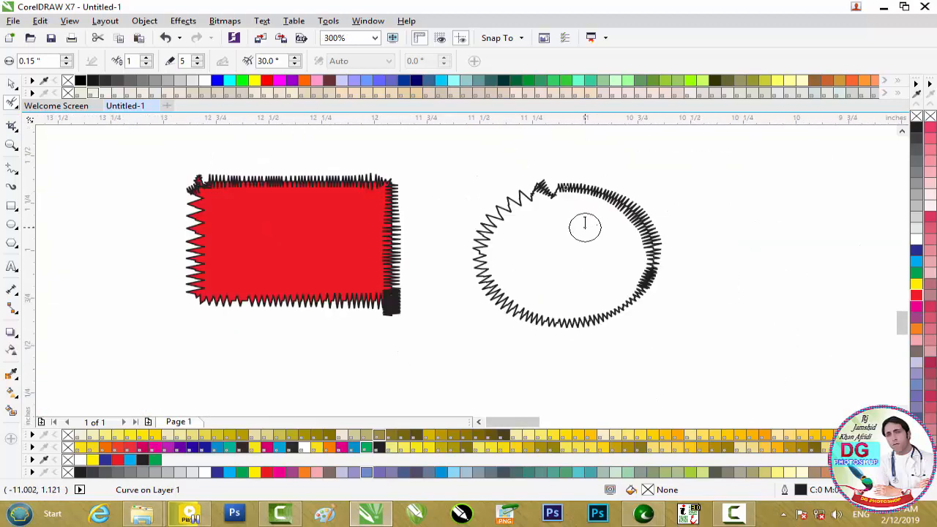
pyautogui.click(915, 251)
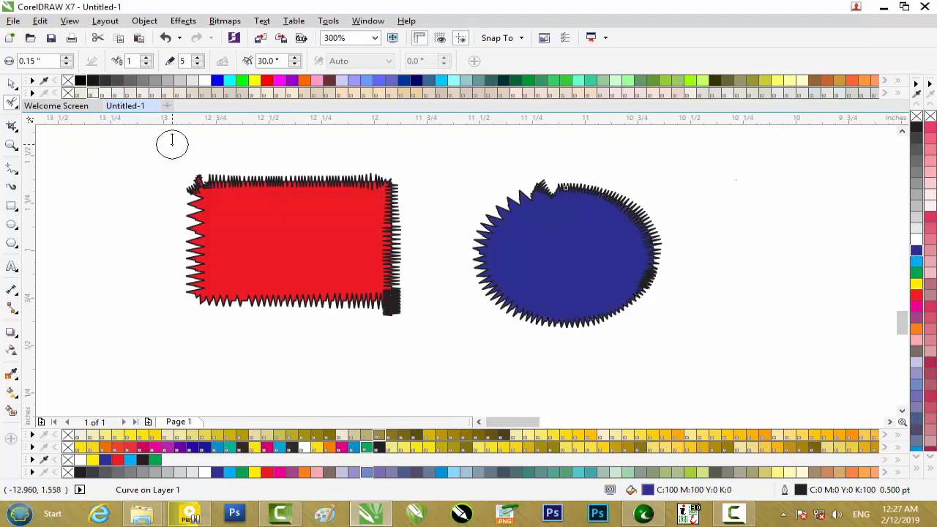
pyautogui.rightClick(917, 287)
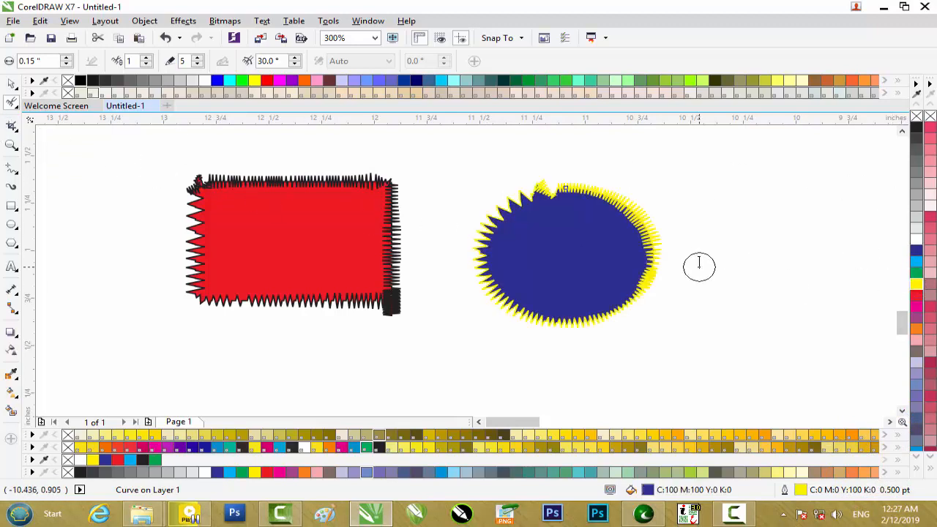
pyautogui.scroll(3, 619, 216)
pyautogui.scroll(-2, 618, 216)
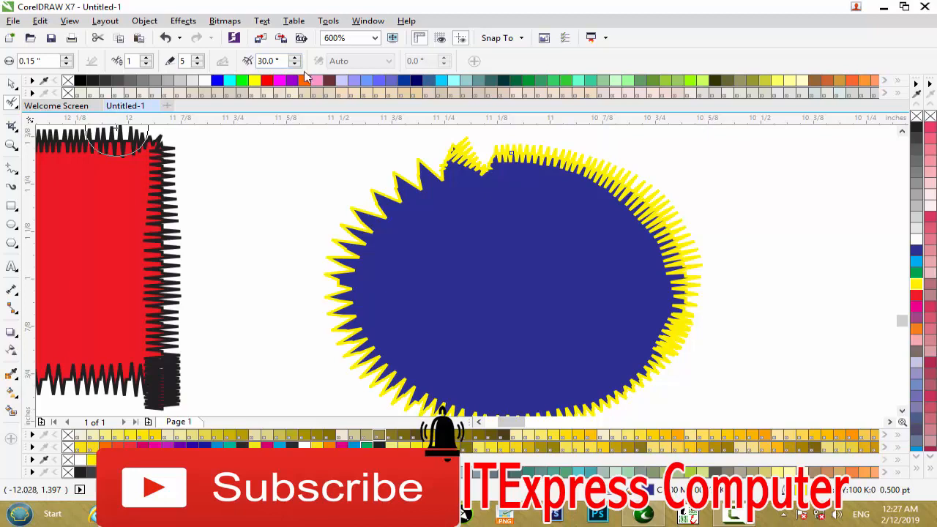
pyautogui.scroll(-1, 446, 224)
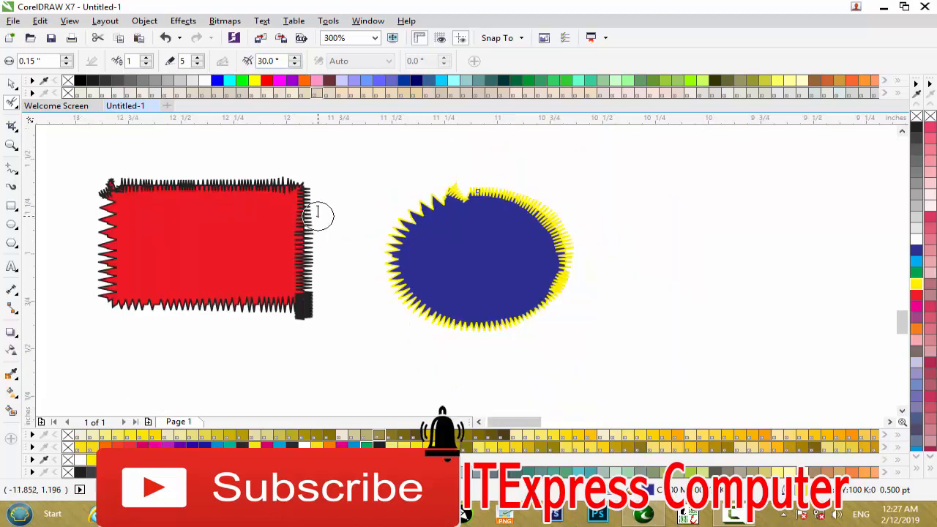